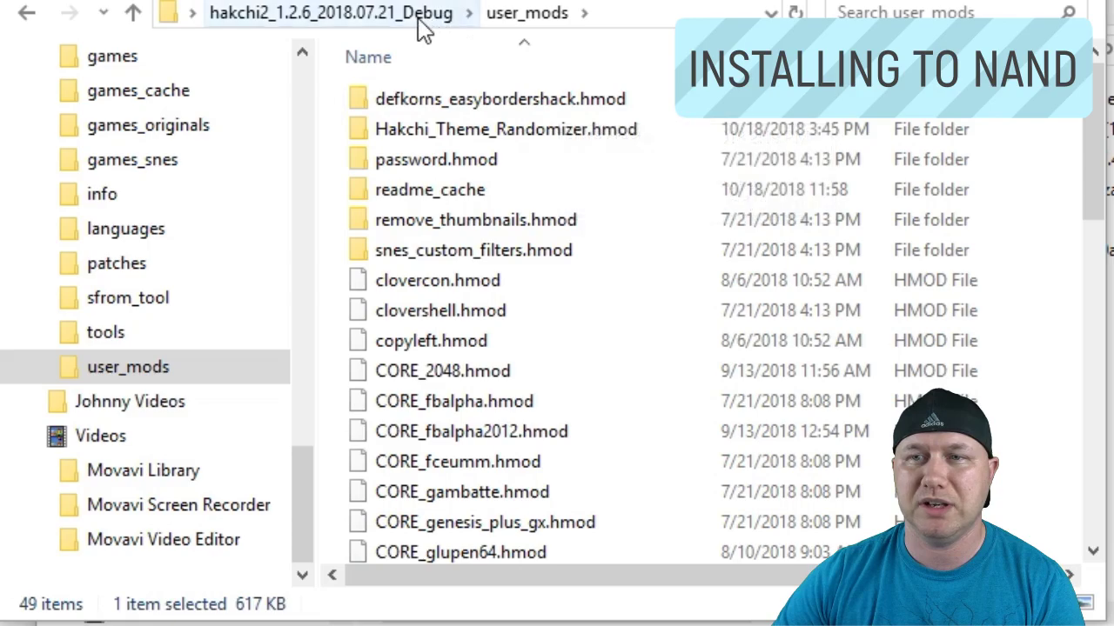
# Open Hakchi_Theme_Randomizer.hmod\themes\snes to show its eur, jpn and usa folders.
pyautogui.doubleClick(506, 130)
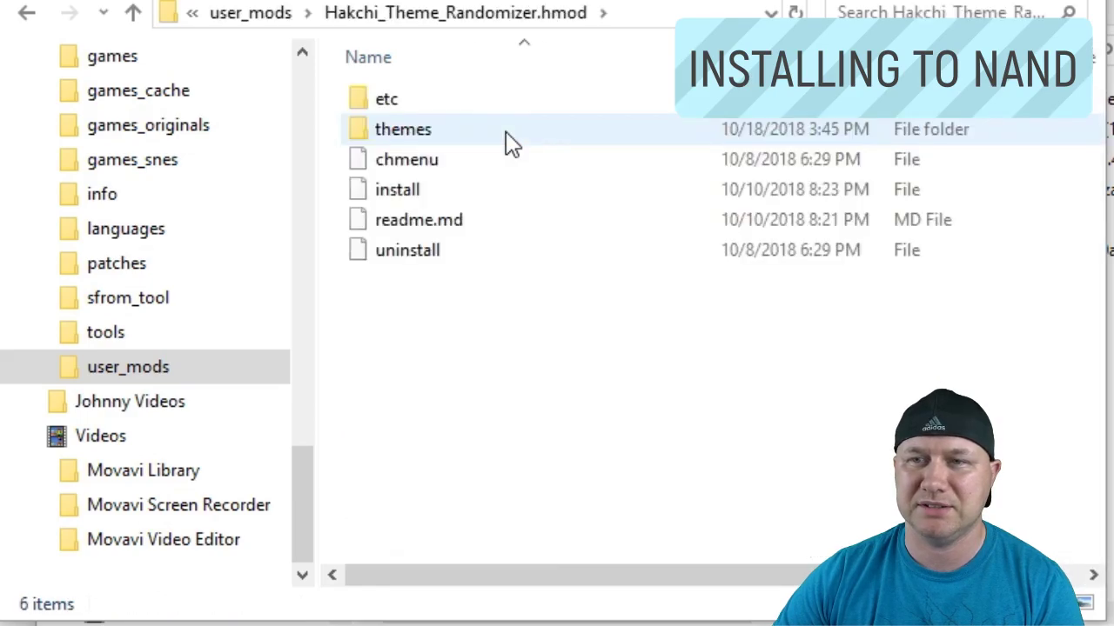
pyautogui.doubleClick(405, 132)
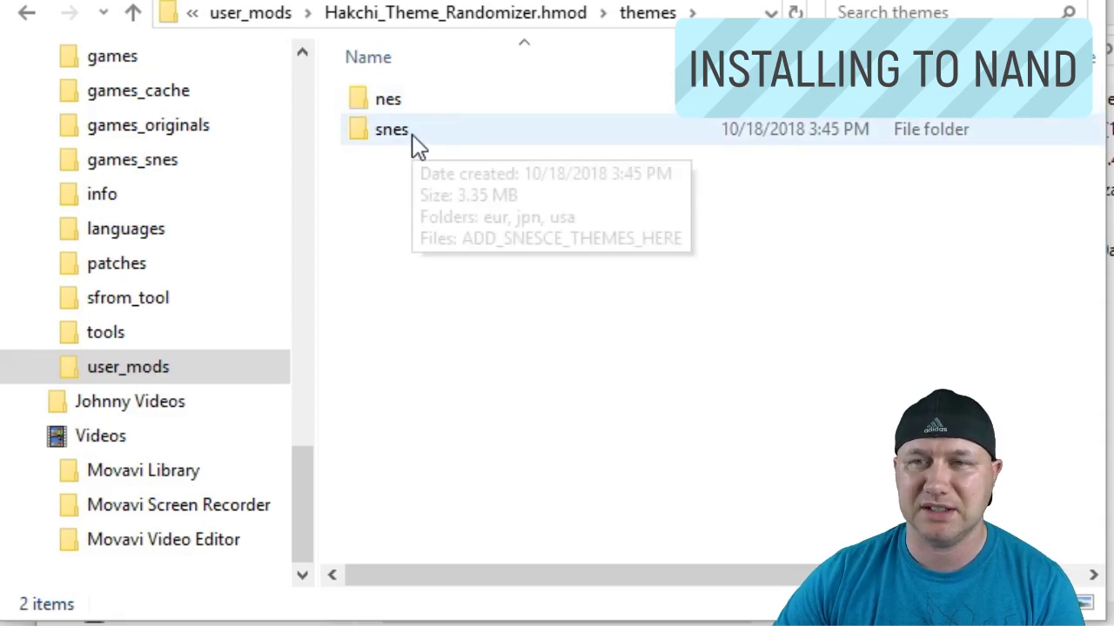
pyautogui.click(412, 136)
pyautogui.doubleClick(413, 139)
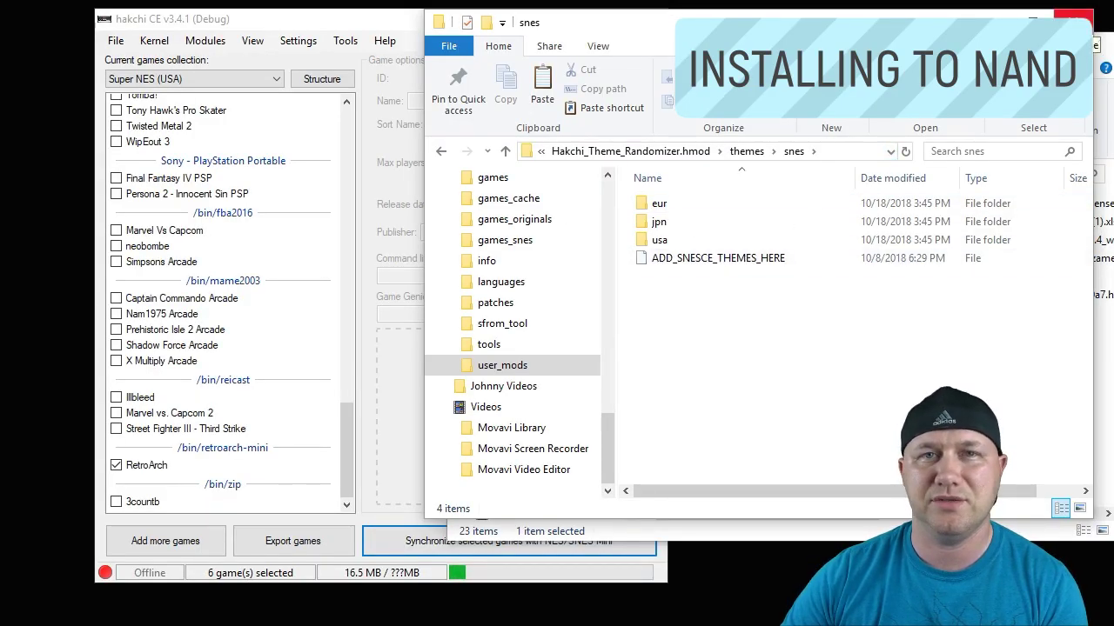
# Close both Explorer windows and install Theme Randomizer from Modules > Install extra modules.
pyautogui.click(1074, 22)
pyautogui.click(1098, 19)
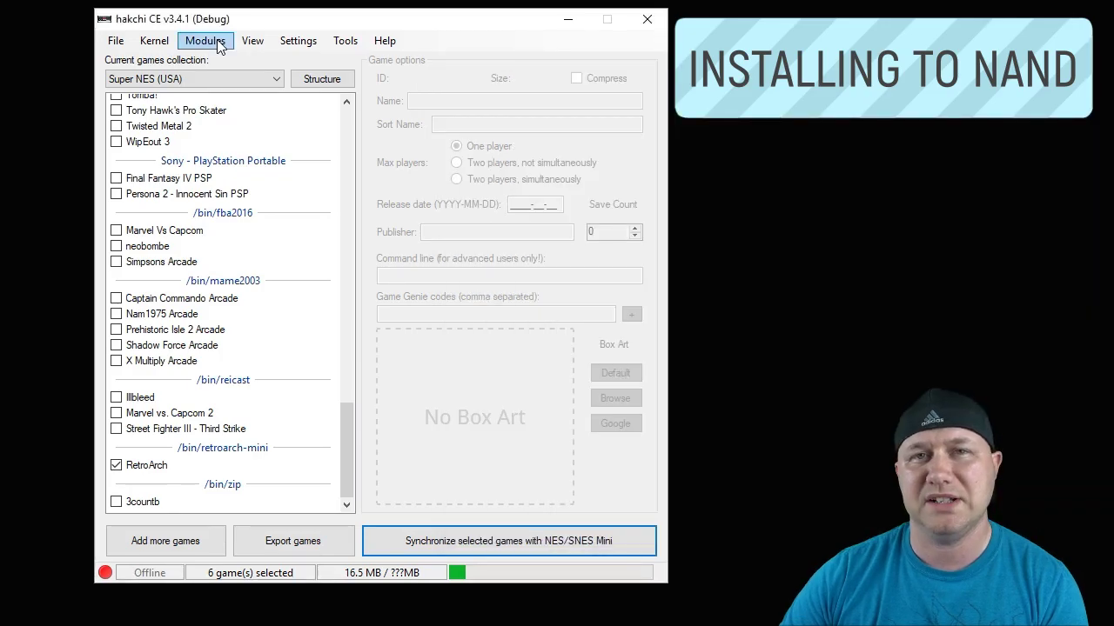
pyautogui.click(218, 47)
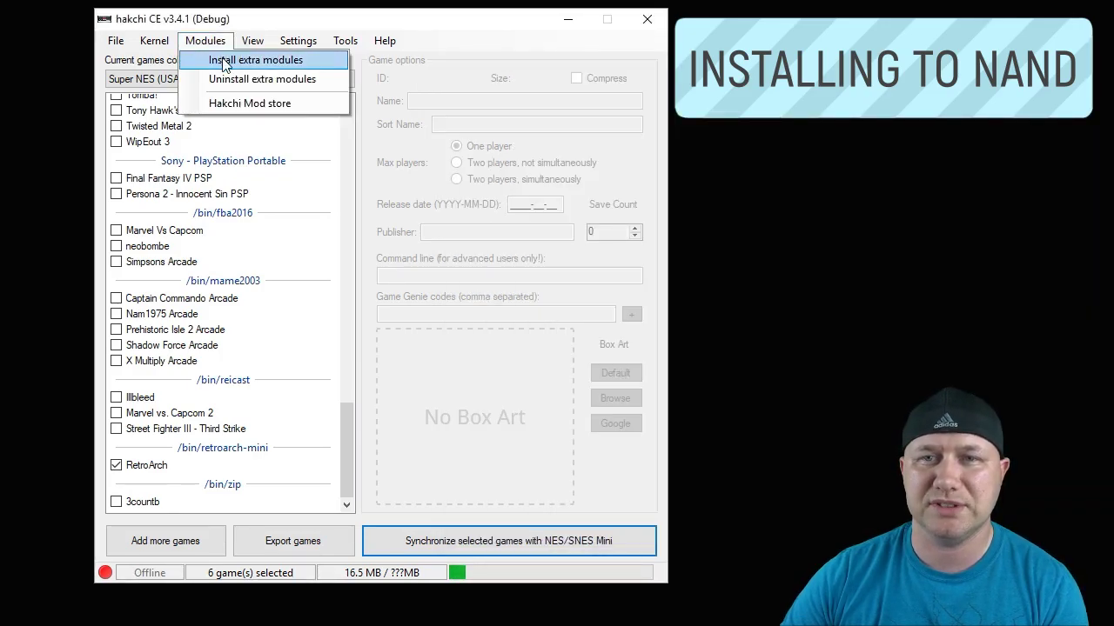
pyautogui.click(222, 58)
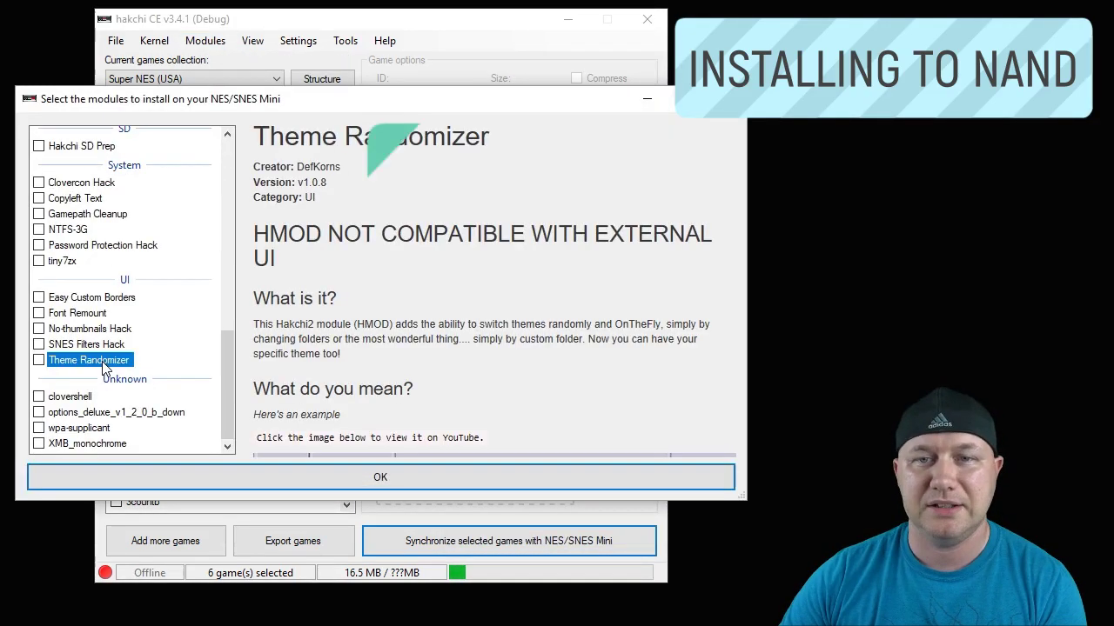
pyautogui.click(38, 359)
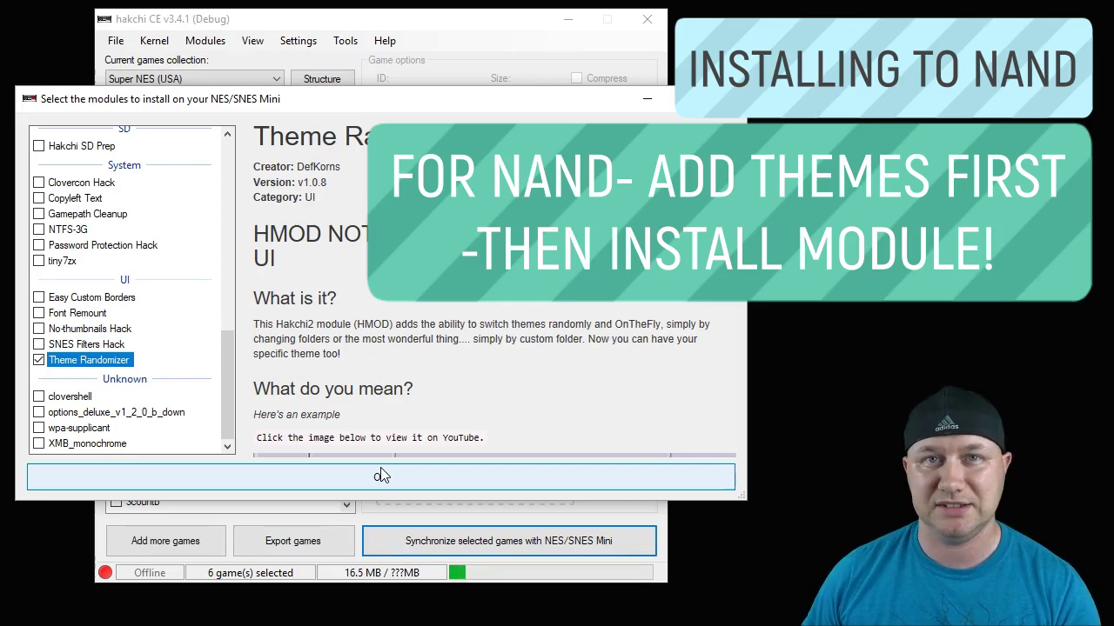
pyautogui.click(381, 476)
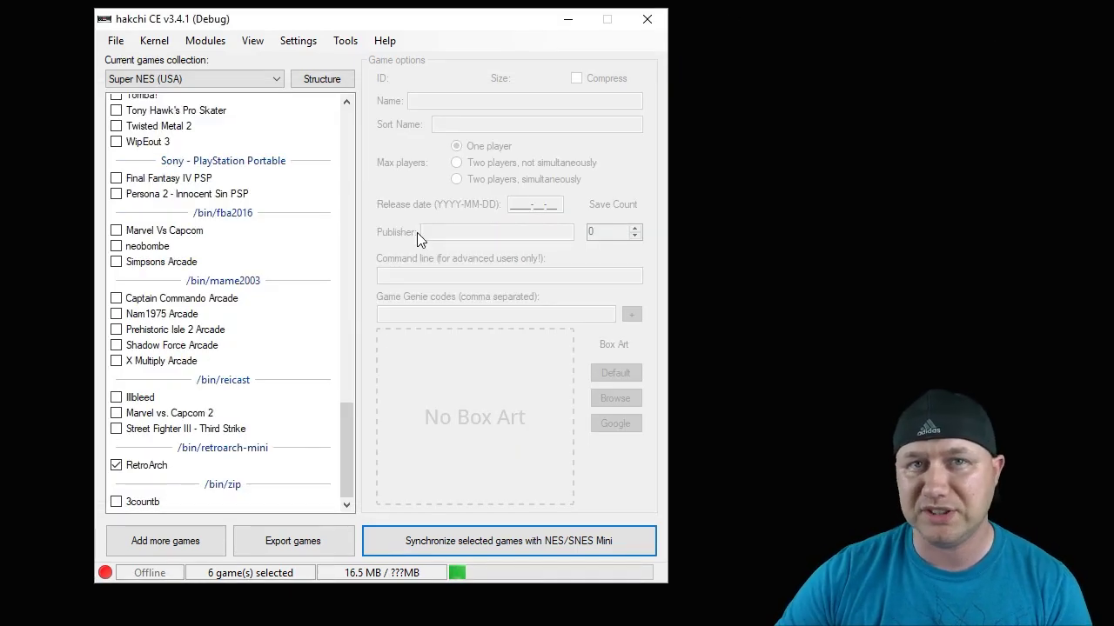
# Download Hakchi Theme Randomizer from the Hakchi Mod store and reopen the extra modules list.
pyautogui.click(216, 42)
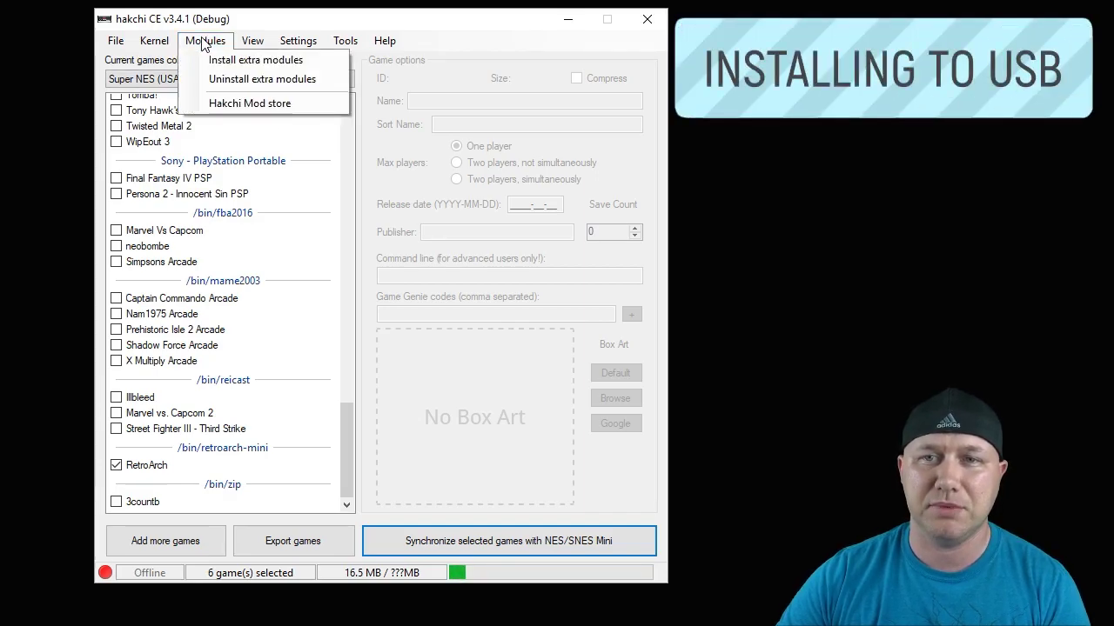
pyautogui.click(240, 104)
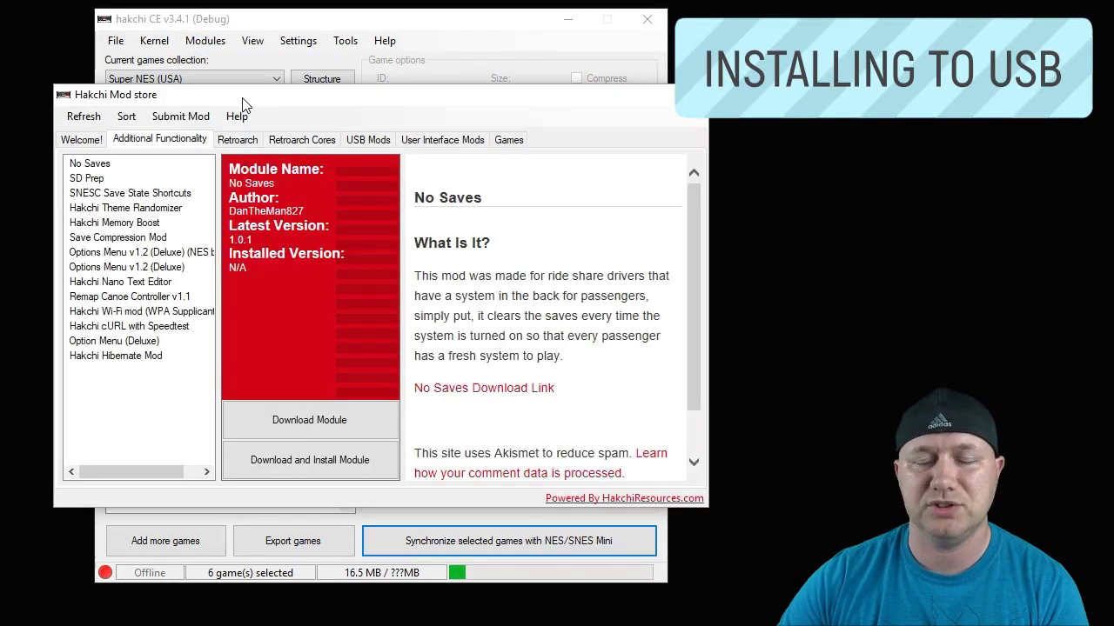
pyautogui.click(160, 212)
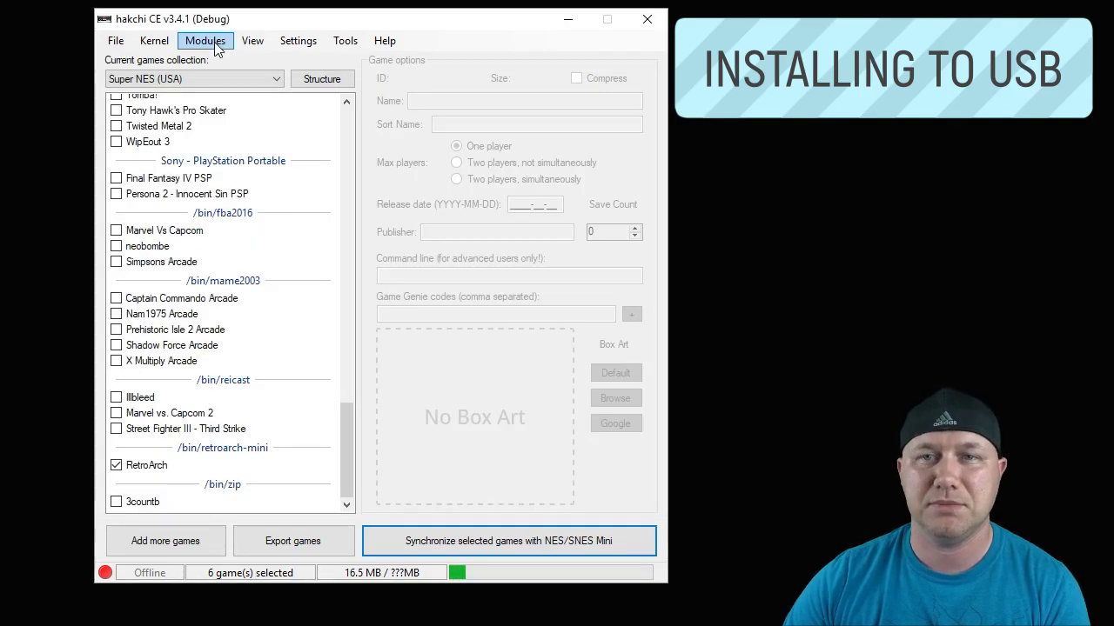
pyautogui.click(214, 42)
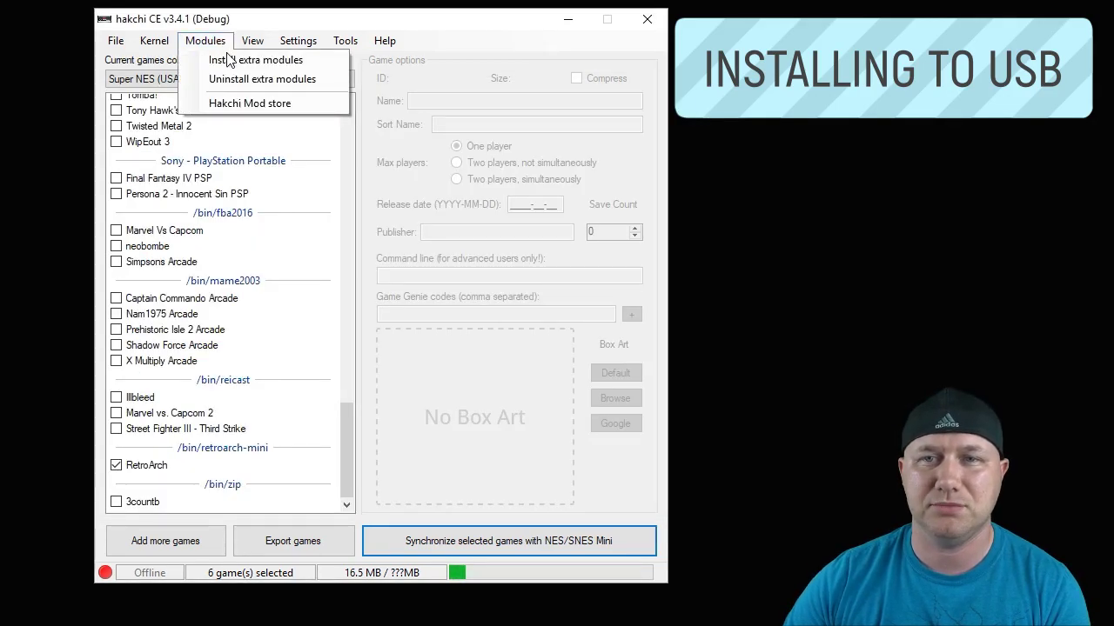
pyautogui.click(235, 65)
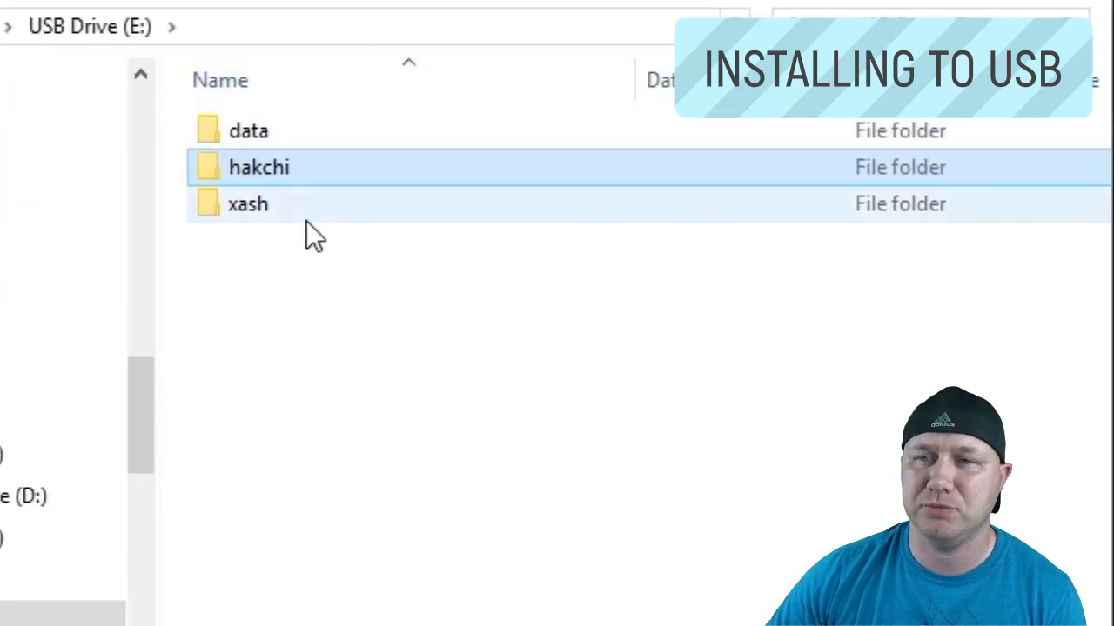
# Create a themes folder inside E:\hakchi and open it.
pyautogui.doubleClick(282, 164)
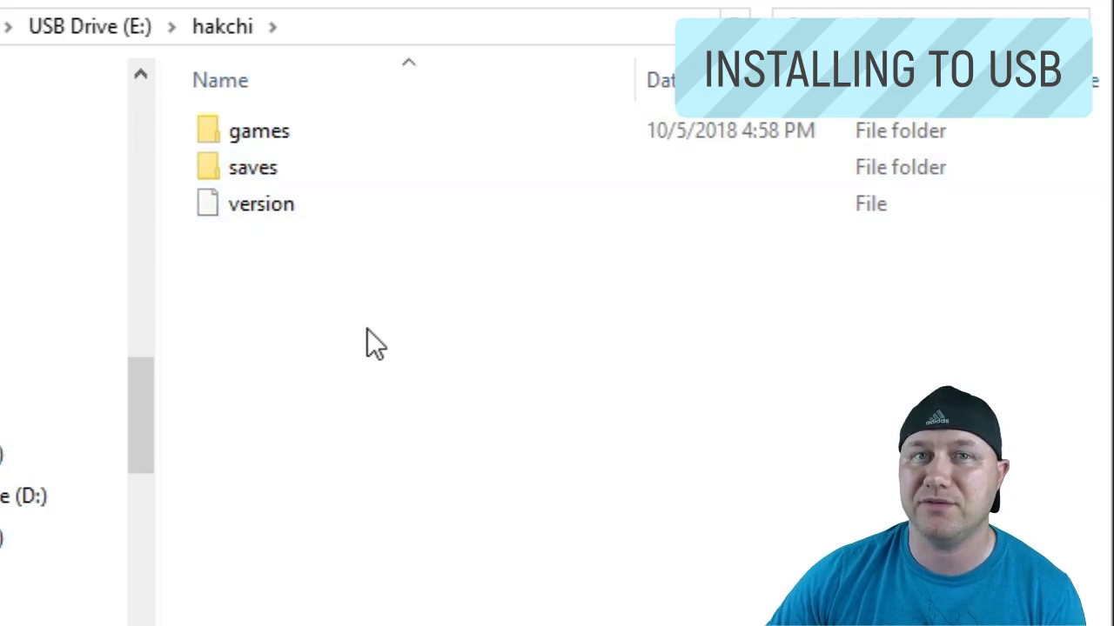
pyautogui.hotkey('ctrl', 'shift', 'n')
pyautogui.write('themes')
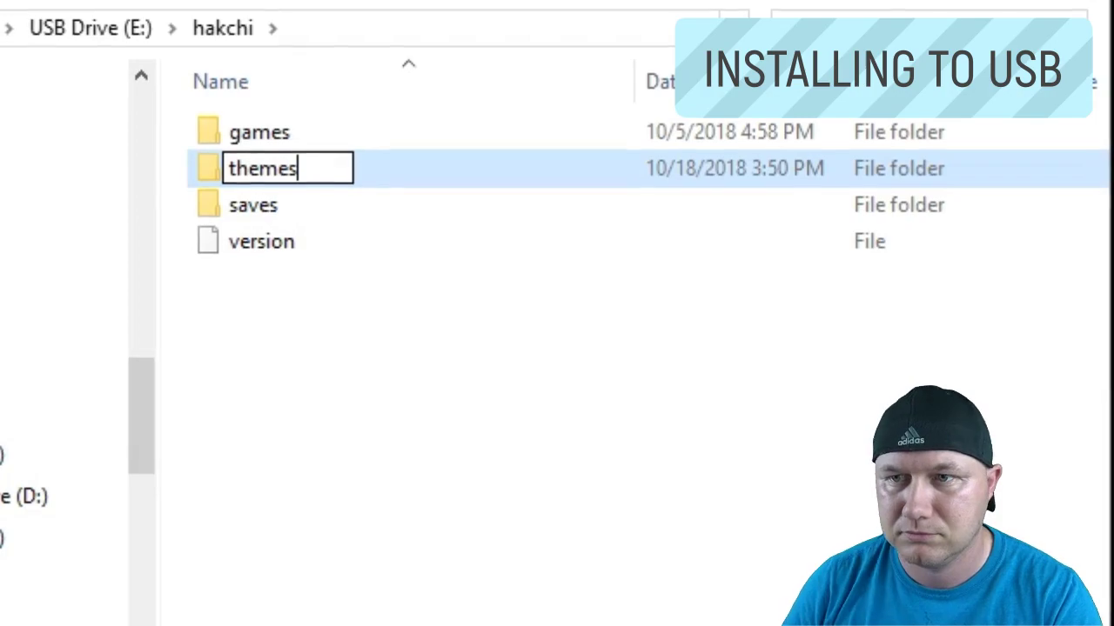
pyautogui.press('Return')
pyautogui.doubleClick(300, 198)
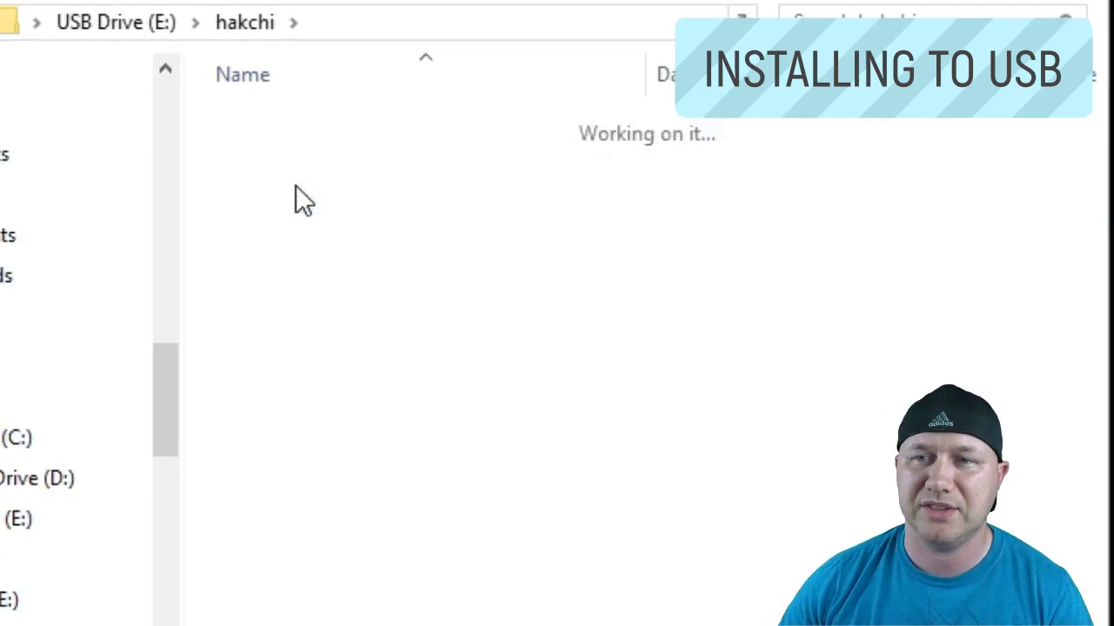
# Add a new snes folder inside themes and open it.
pyautogui.rightClick(385, 306)
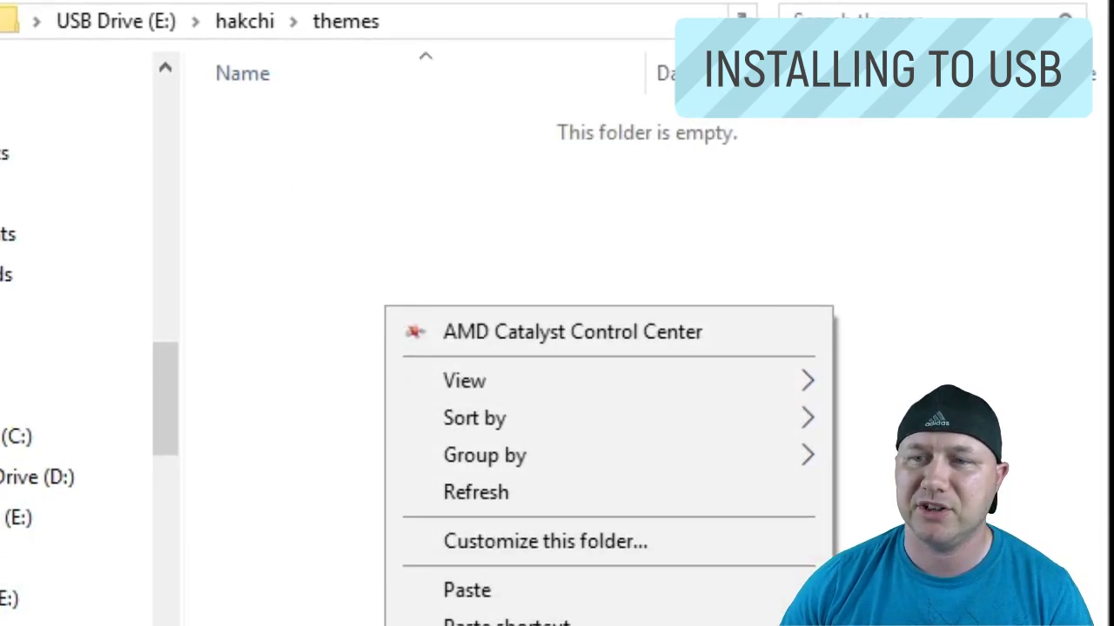
pyautogui.hotkey('ctrl', 'shift', 'n')
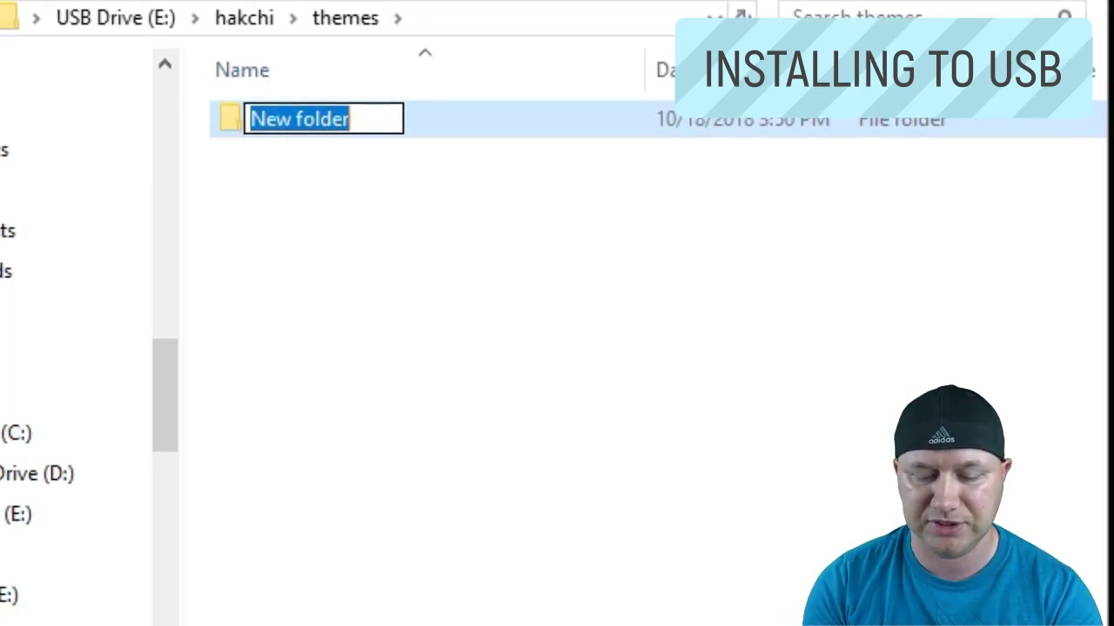
pyautogui.write('snes')
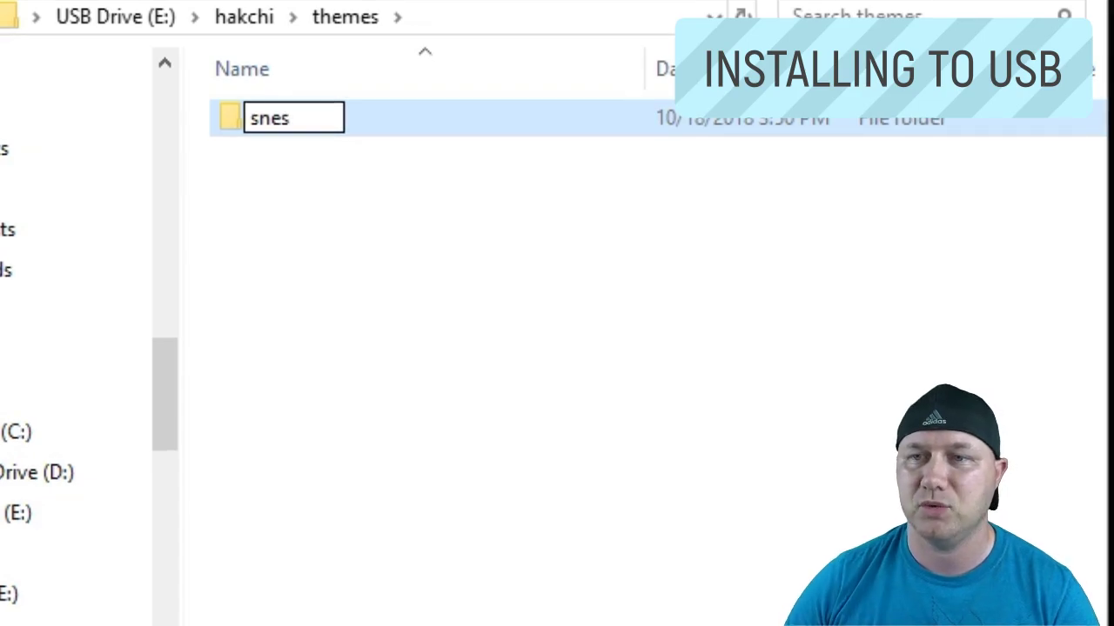
pyautogui.press('Return')
pyautogui.doubleClick(302, 128)
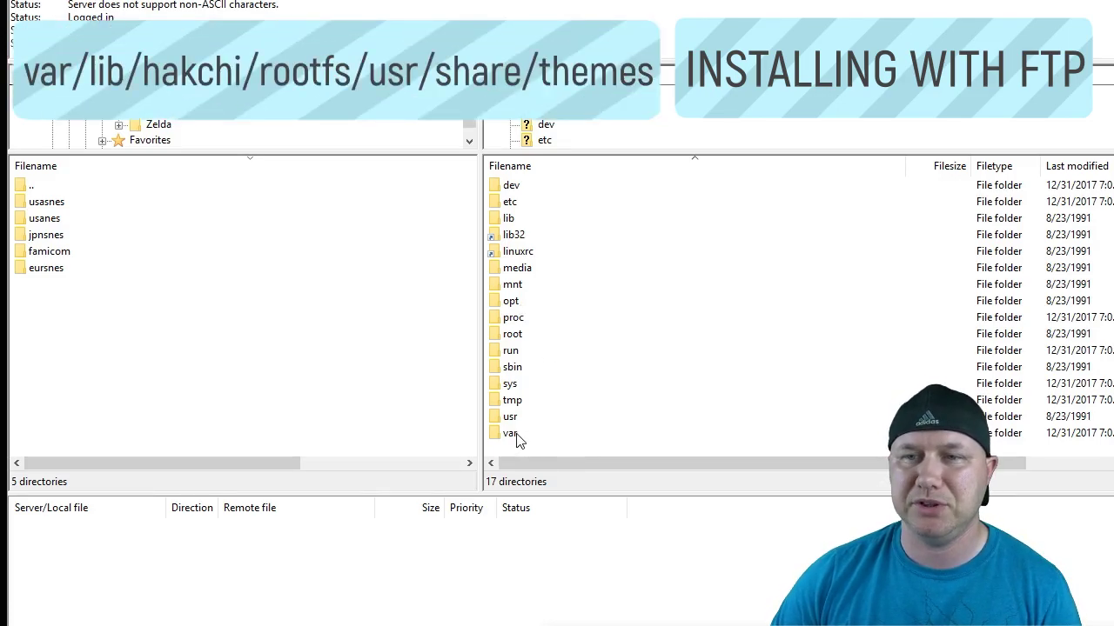
# Browse the remote pane to /var/lib/hakchi/rootfs/usr/share/themes/snes.
pyautogui.doubleClick(516, 440)
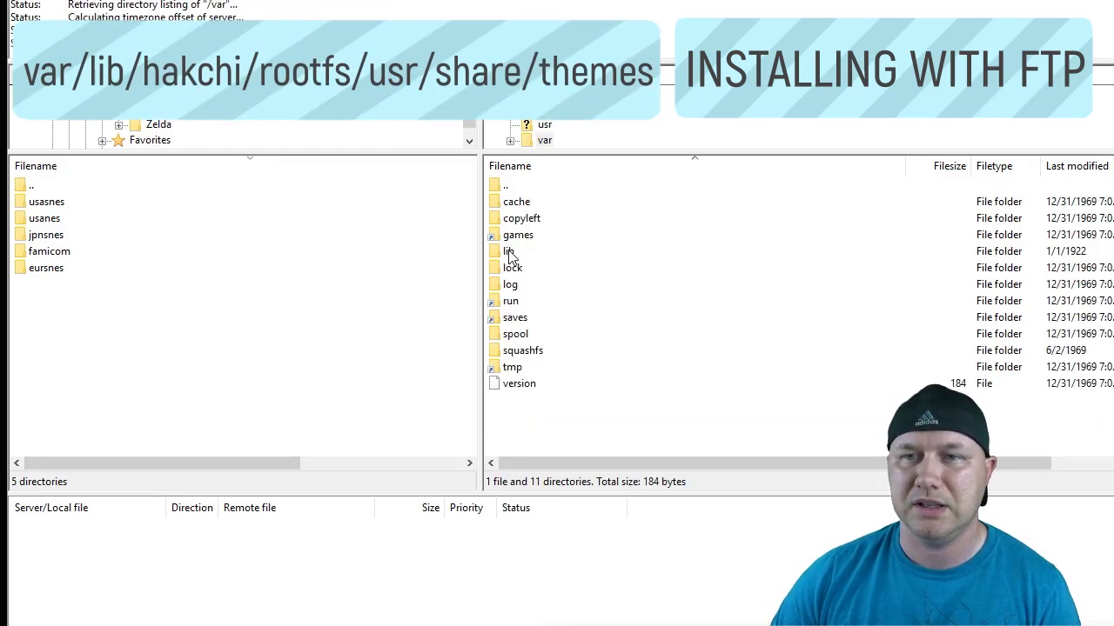
pyautogui.doubleClick(509, 252)
pyautogui.doubleClick(526, 240)
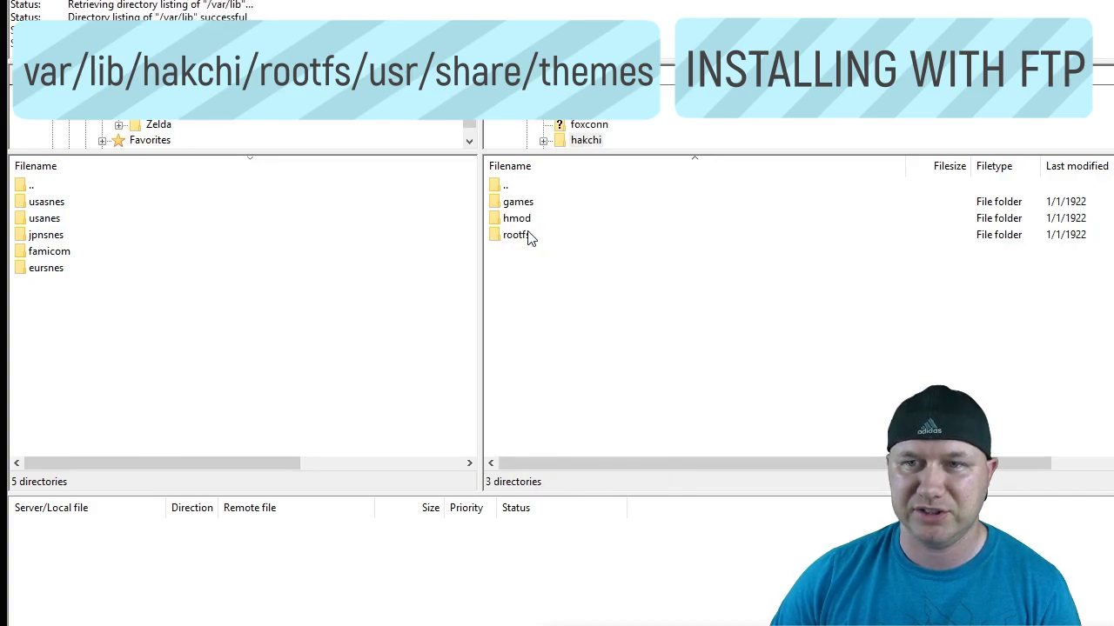
pyautogui.doubleClick(517, 239)
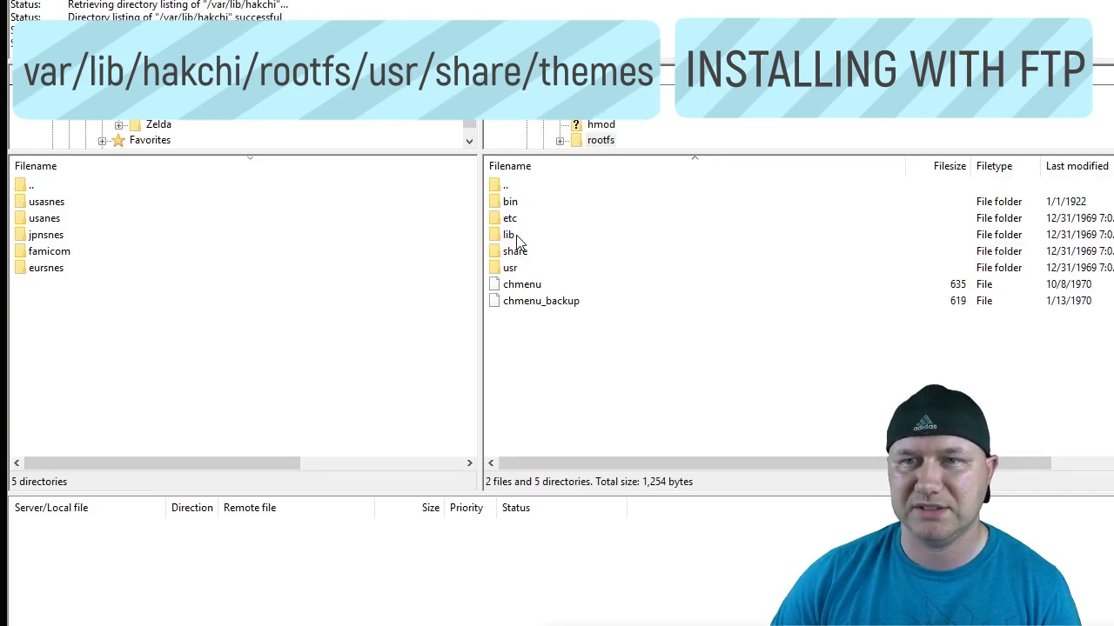
pyautogui.doubleClick(510, 268)
pyautogui.doubleClick(523, 222)
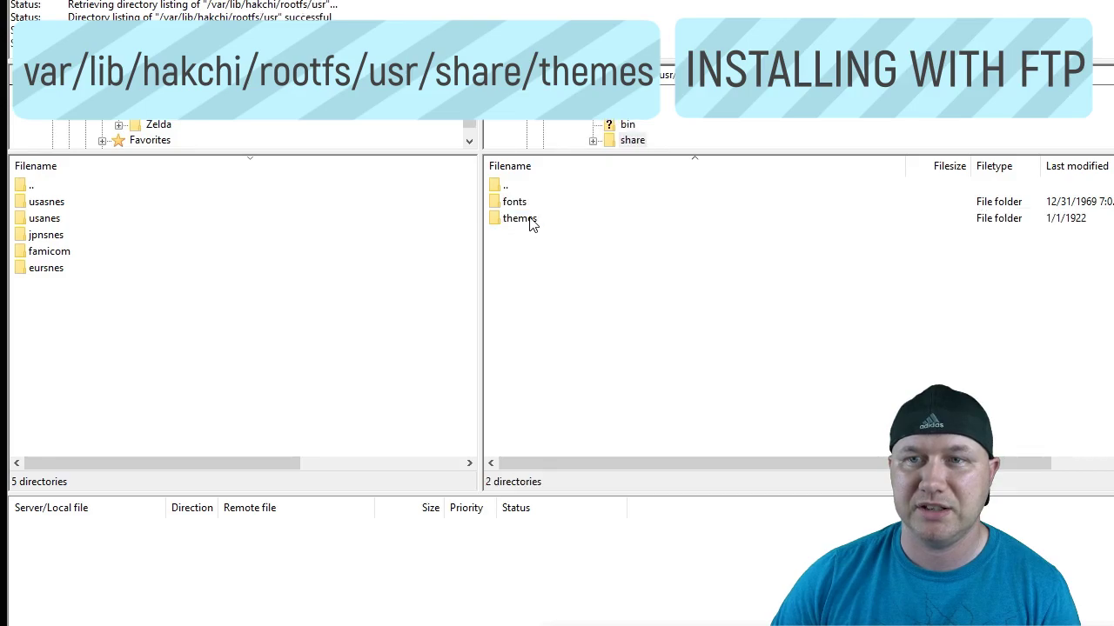
pyautogui.doubleClick(529, 222)
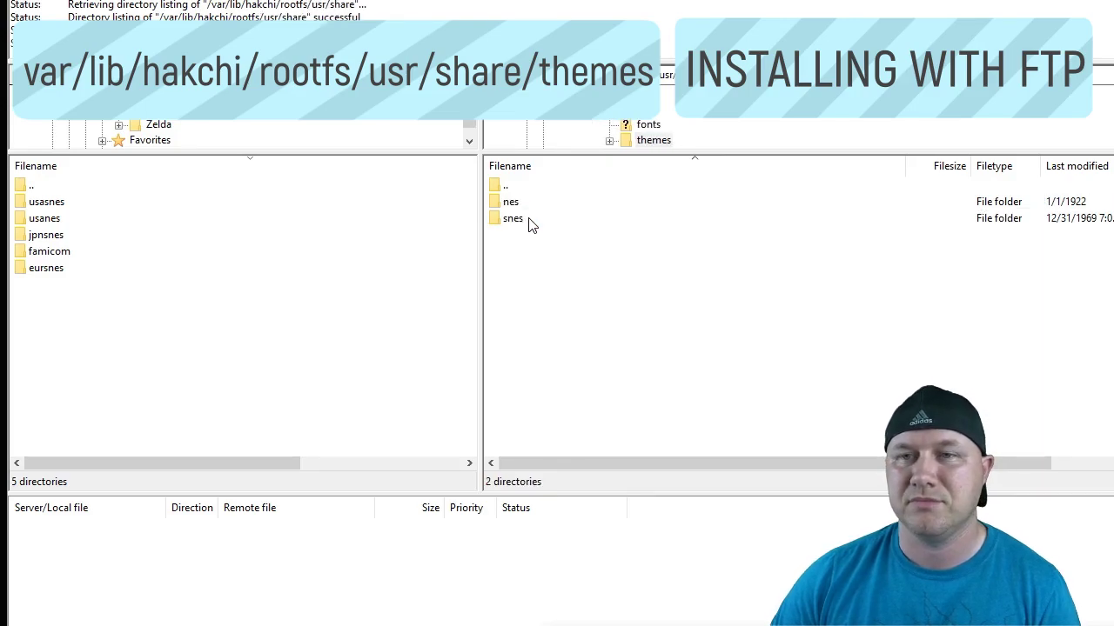
pyautogui.doubleClick(513, 223)
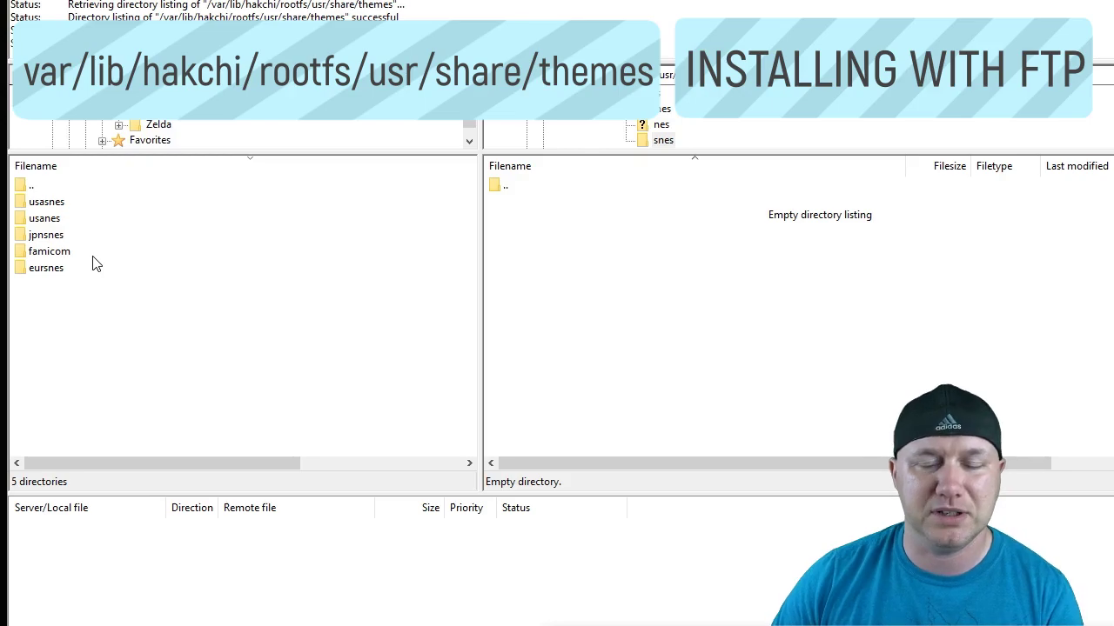
# Select the five local theme folders and drag them into the remote snes folder.
pyautogui.moveTo(115, 304); pyautogui.dragTo(32, 211)
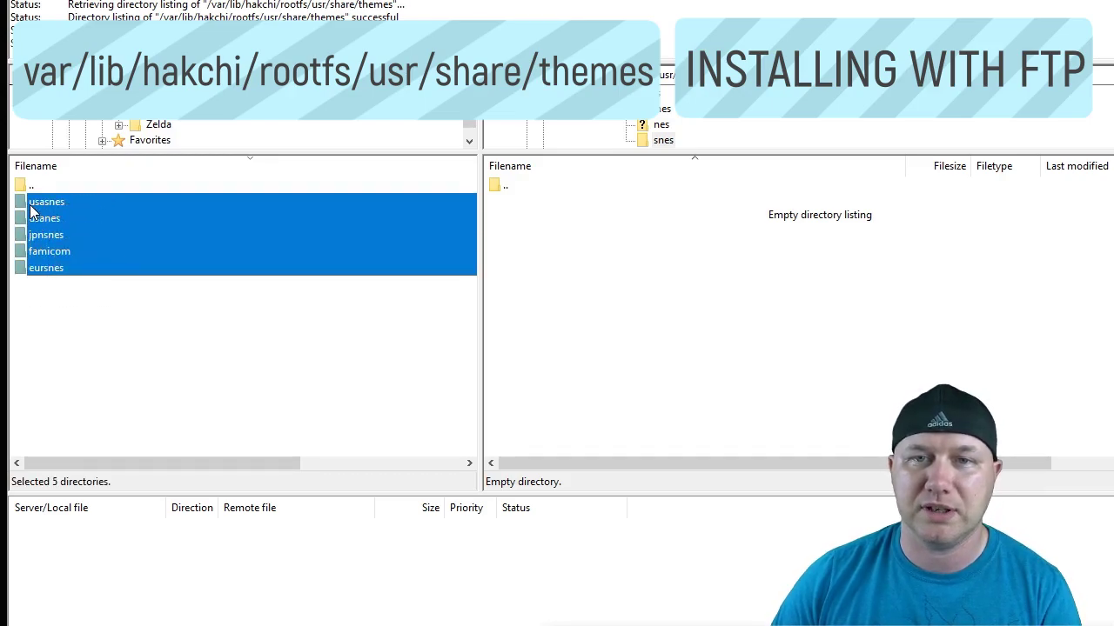
pyautogui.moveTo(30, 211); pyautogui.dragTo(668, 291)
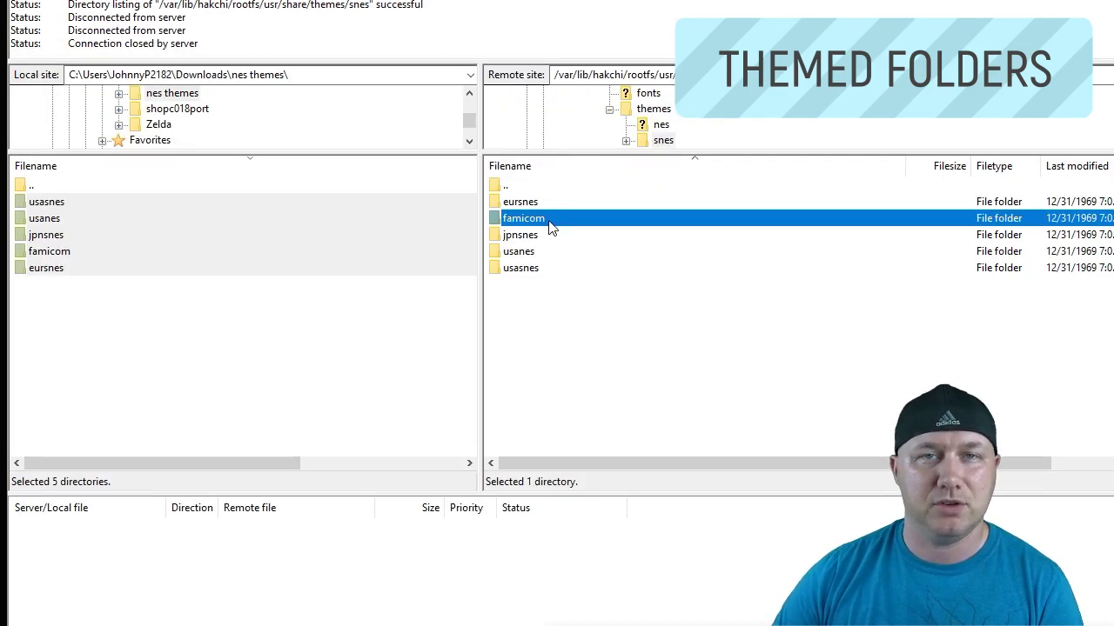
# Rename the remote jpnsnes folder to snesj and usasnes to snesu.
pyautogui.click(529, 237)
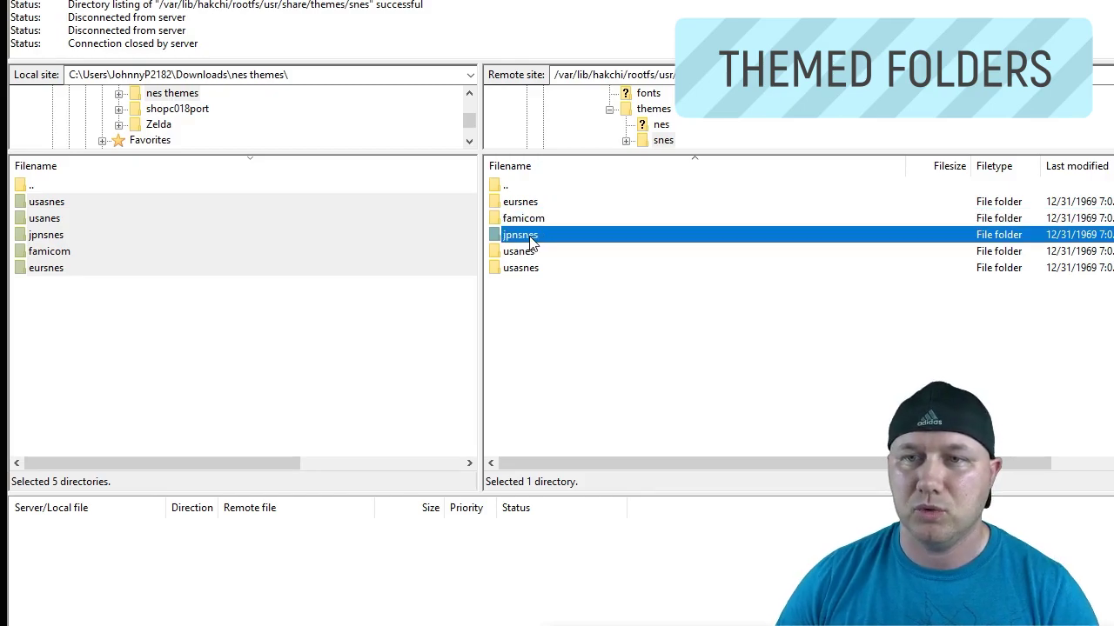
pyautogui.press('F2')
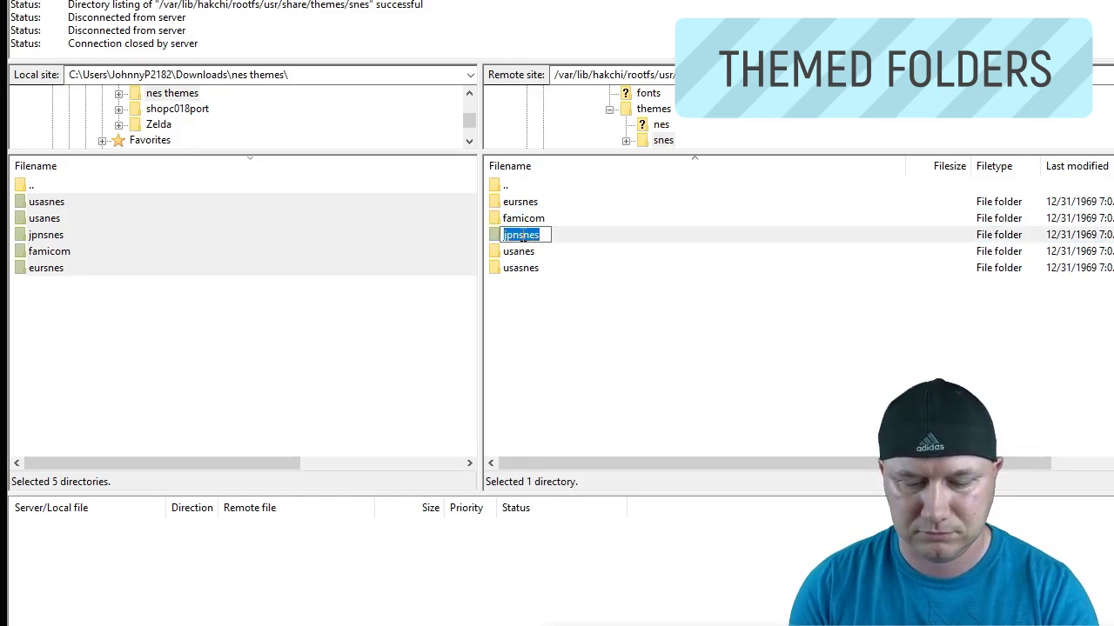
pyautogui.write('snes')
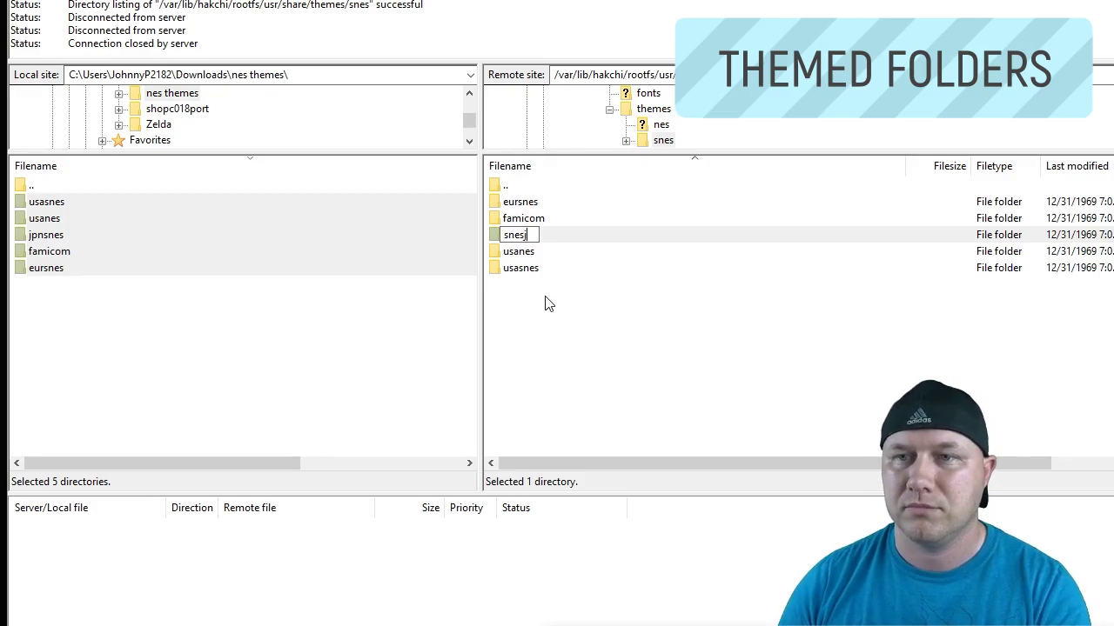
pyautogui.click(520, 268)
pyautogui.press('F2')
pyautogui.write('snesu')
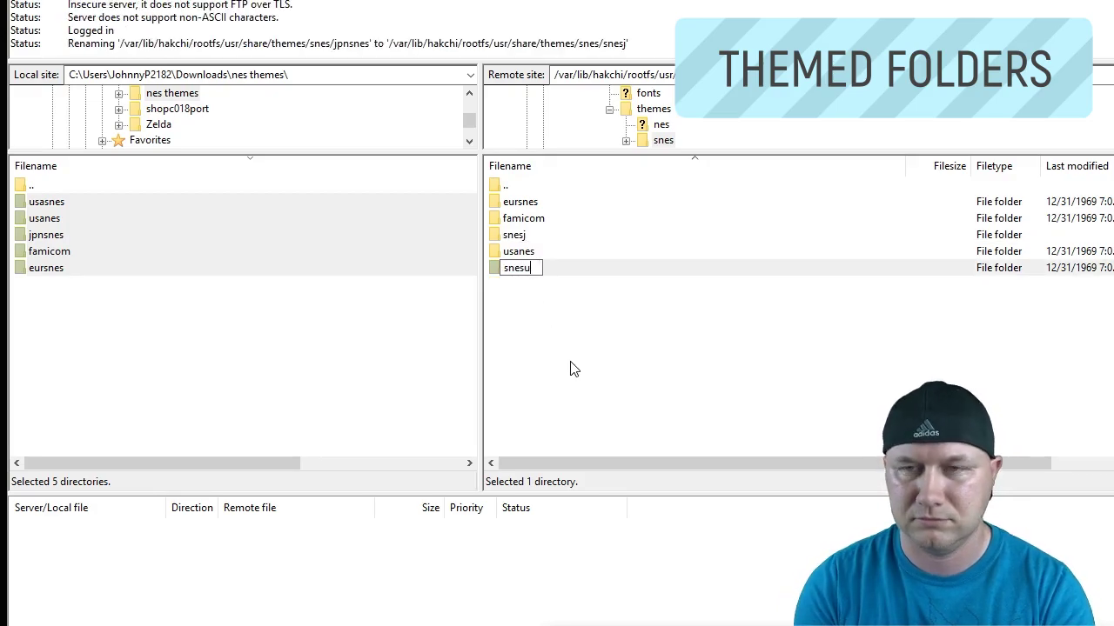
pyautogui.press('Return')
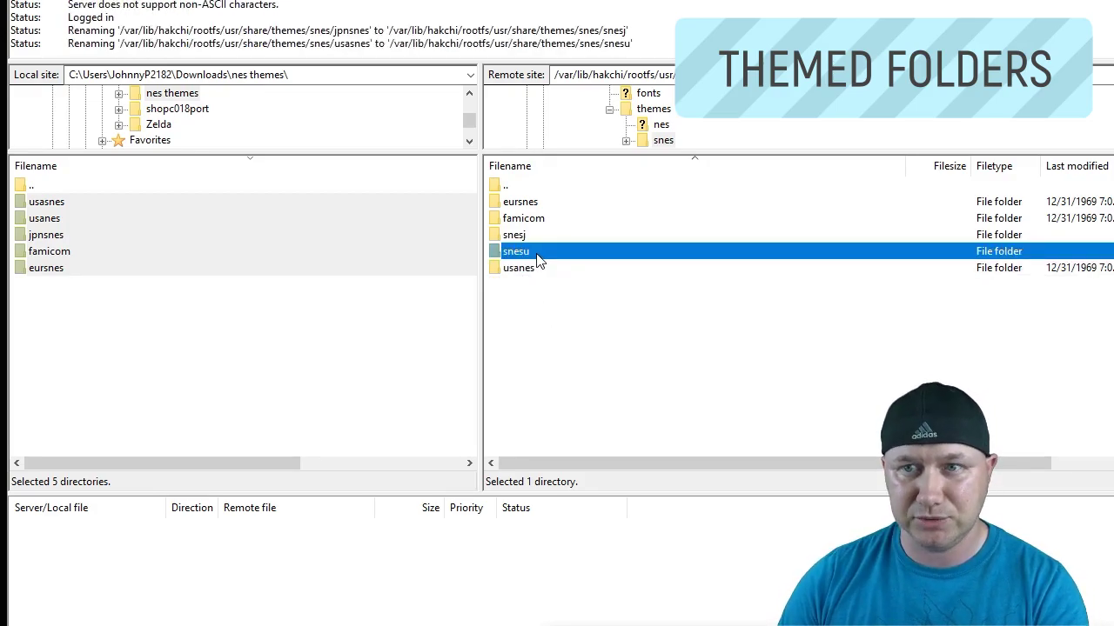
# Rename usanes to nes and eursnes to default.
pyautogui.click(526, 268)
pyautogui.press('F2')
pyautogui.write('nes')
pyautogui.press('Return')
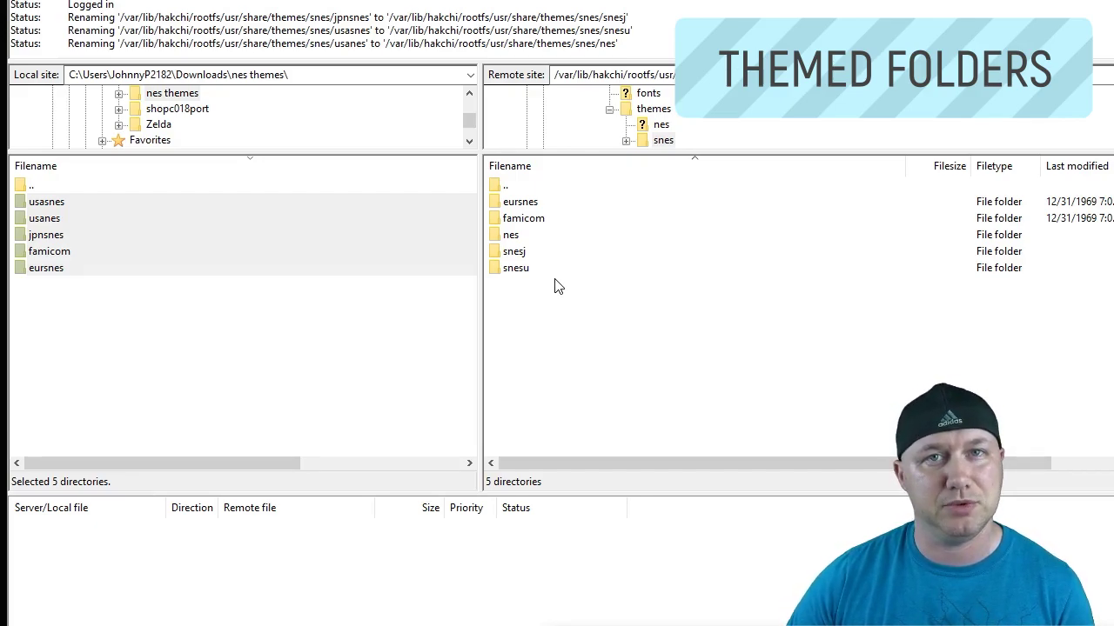
pyautogui.click(529, 205)
pyautogui.press('F2')
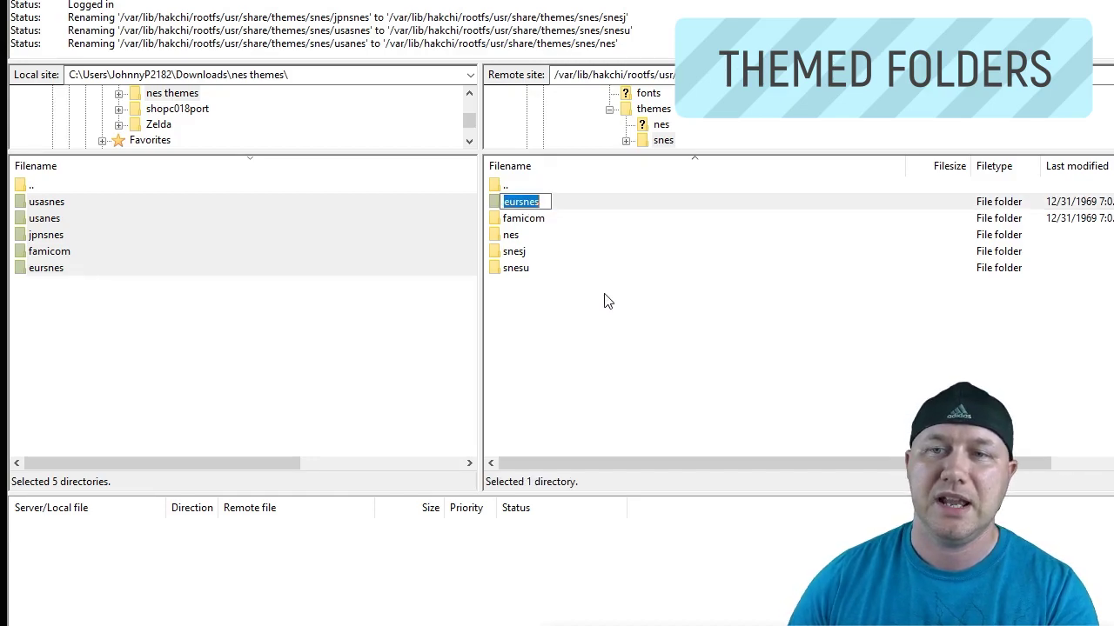
pyautogui.write('defau')
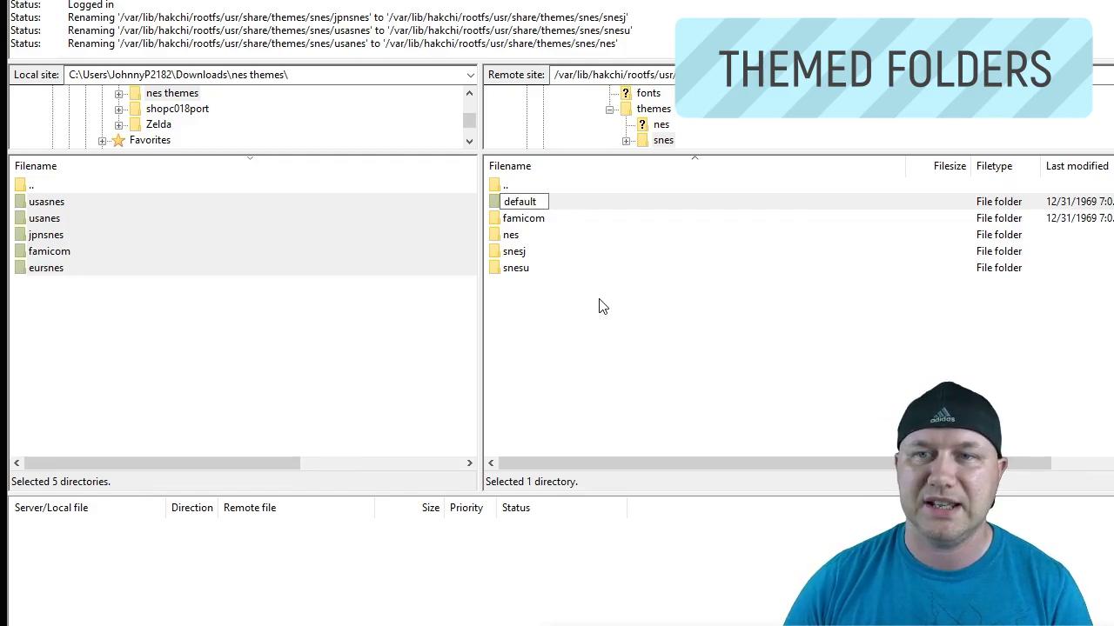
pyautogui.write('lt')
pyautogui.press('Return')
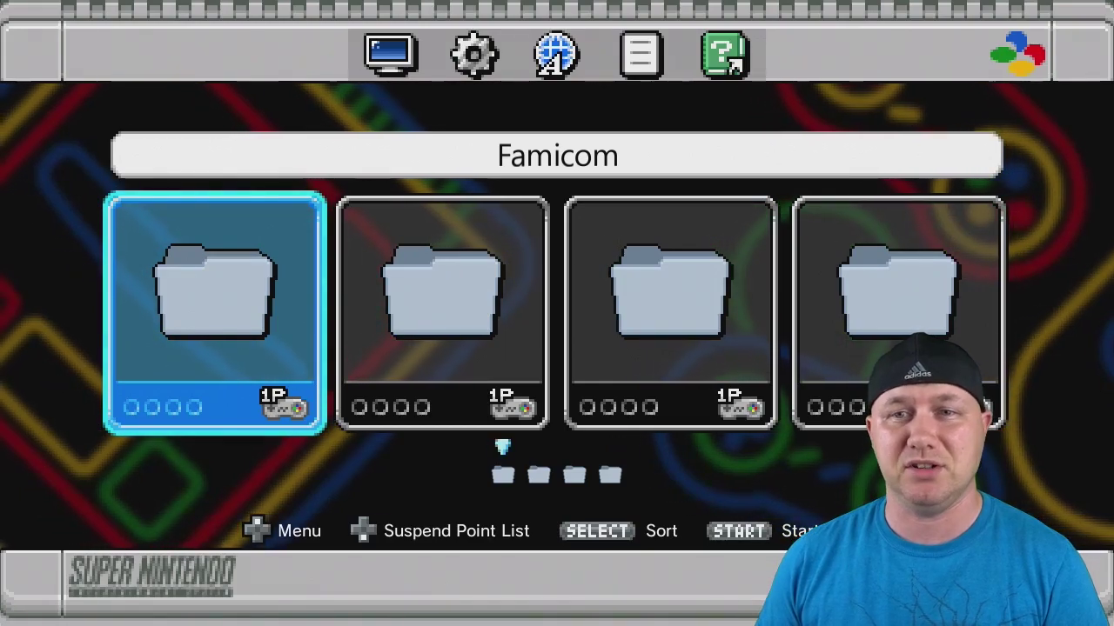
# Browse the SNESj, Famicom and SNESu folders and confirm each shows its matching theme.
pyautogui.press('Right')
pyautogui.press('Right')
pyautogui.press('Right')
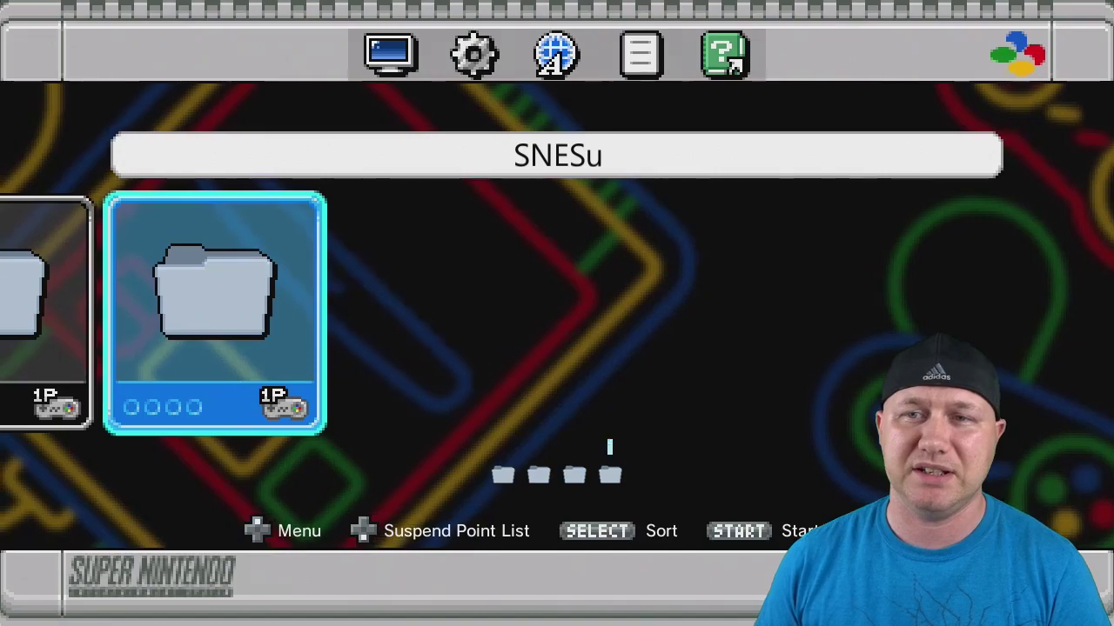
pyautogui.press('Left')
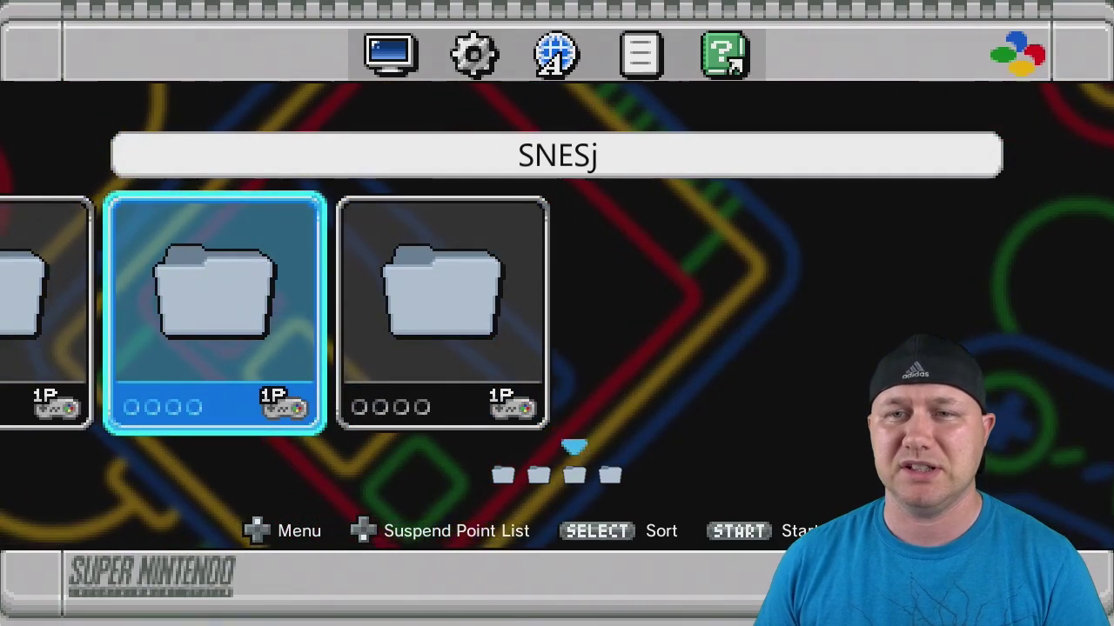
pyautogui.press('Left')
pyautogui.press('Left')
pyautogui.press('Right')
pyautogui.press('Right')
pyautogui.press('Right')
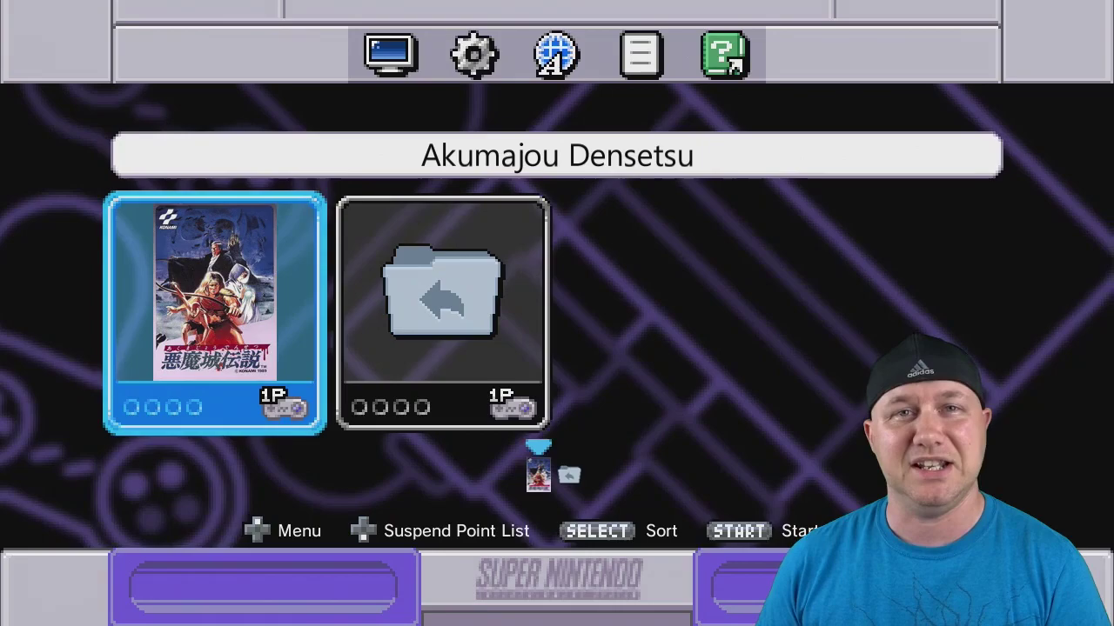
pyautogui.press('Right')
pyautogui.press('Return')
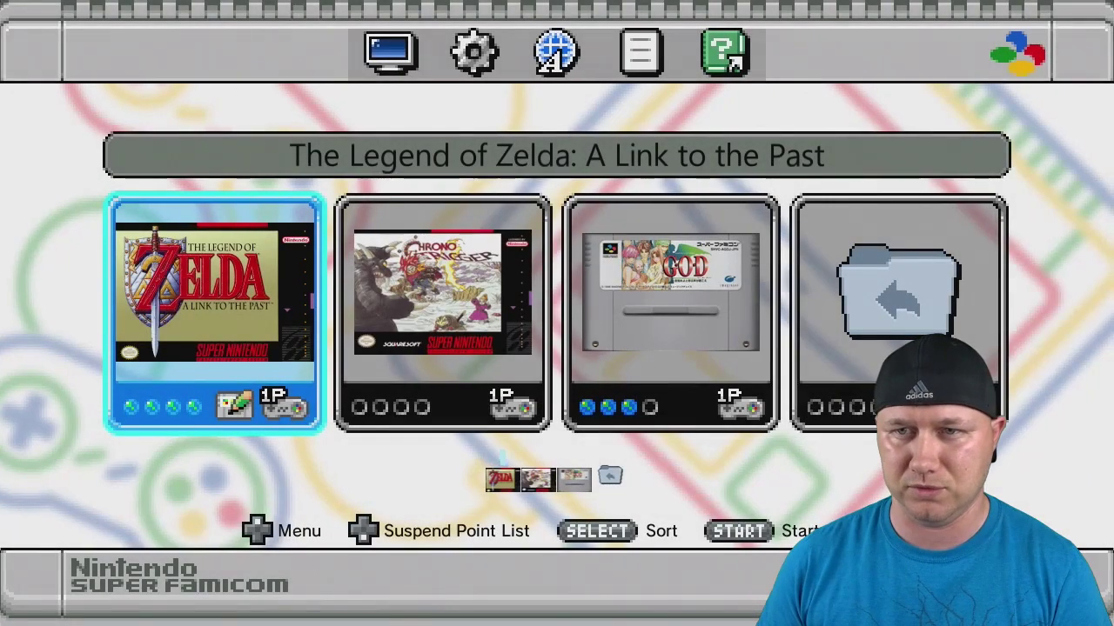
pyautogui.press('Right')
pyautogui.press('Right')
pyautogui.press('Right')
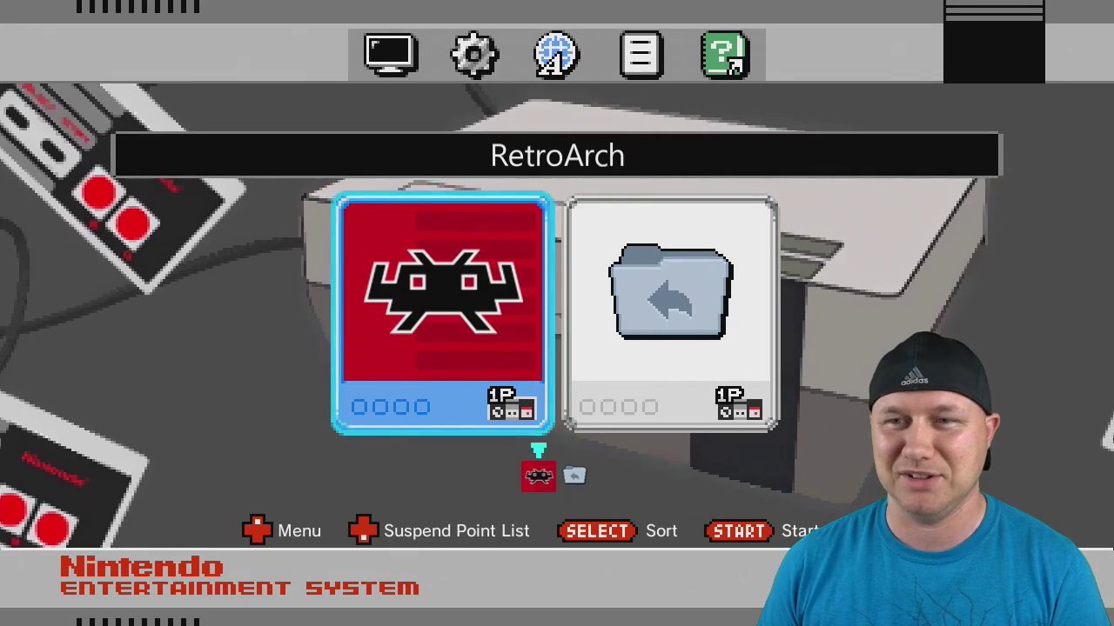
# Inside the Famicom folder, move between Castlevania - Circle of the Moon and the Back tile.
pyautogui.press('Right')
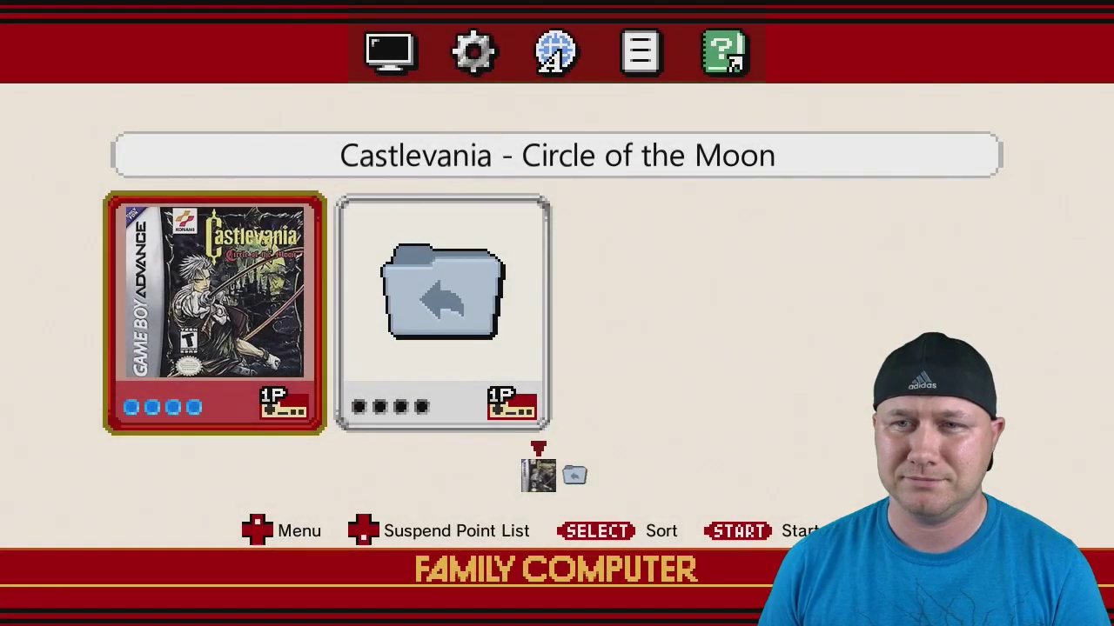
pyautogui.press('Right')
pyautogui.press('Left')
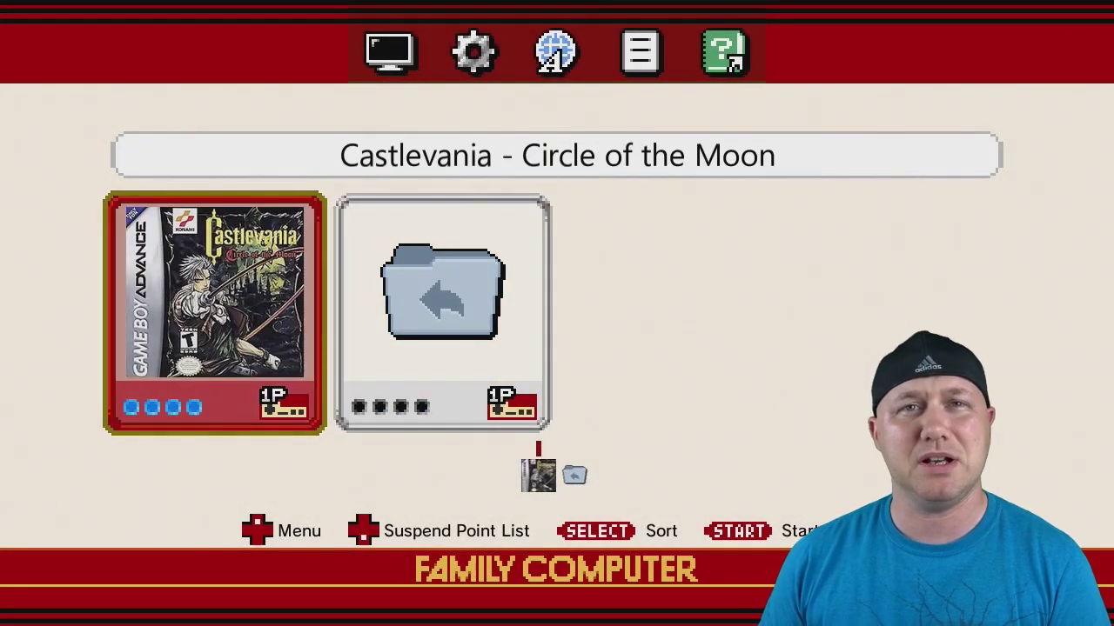
pyautogui.press('Right')
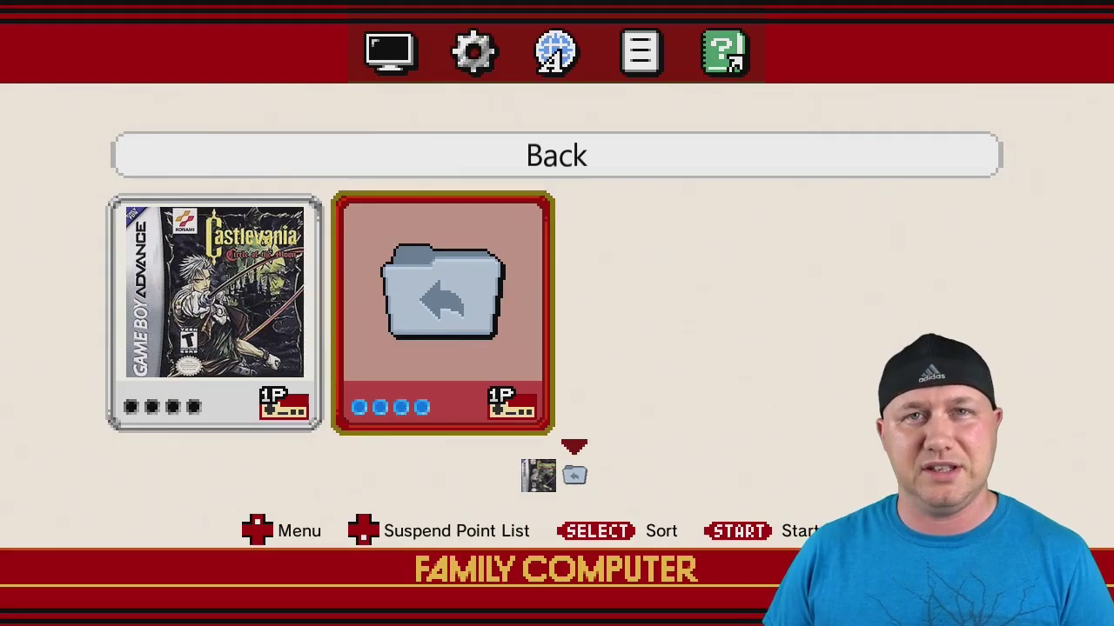